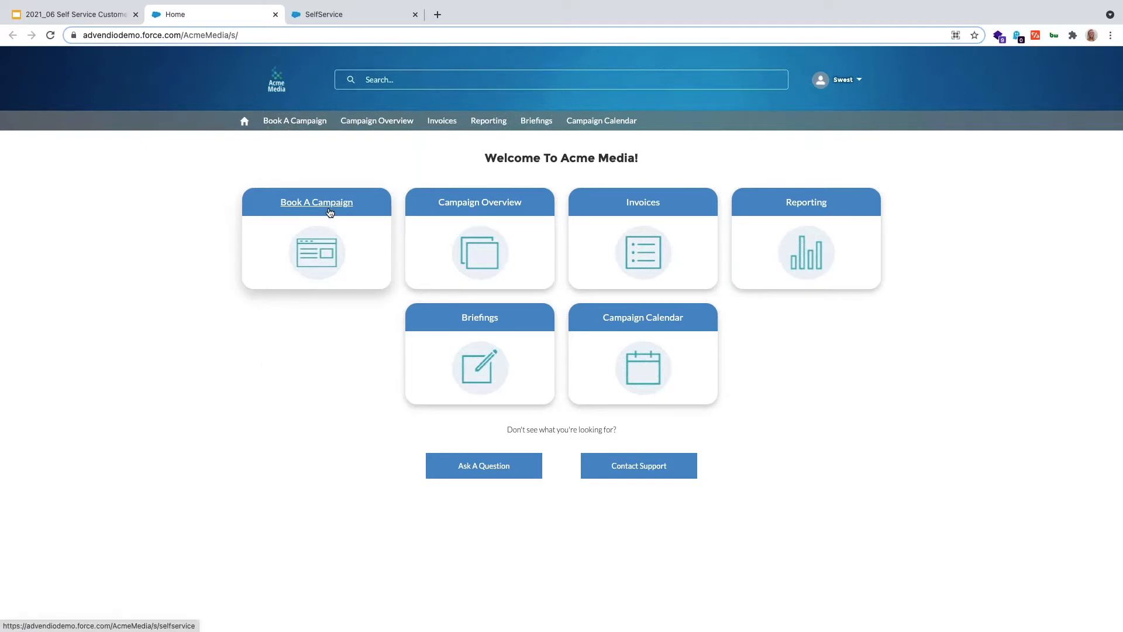
Step: Start booking a new campaign named "Summer Campaign" with Brand Awareness as its goal
click(329, 210)
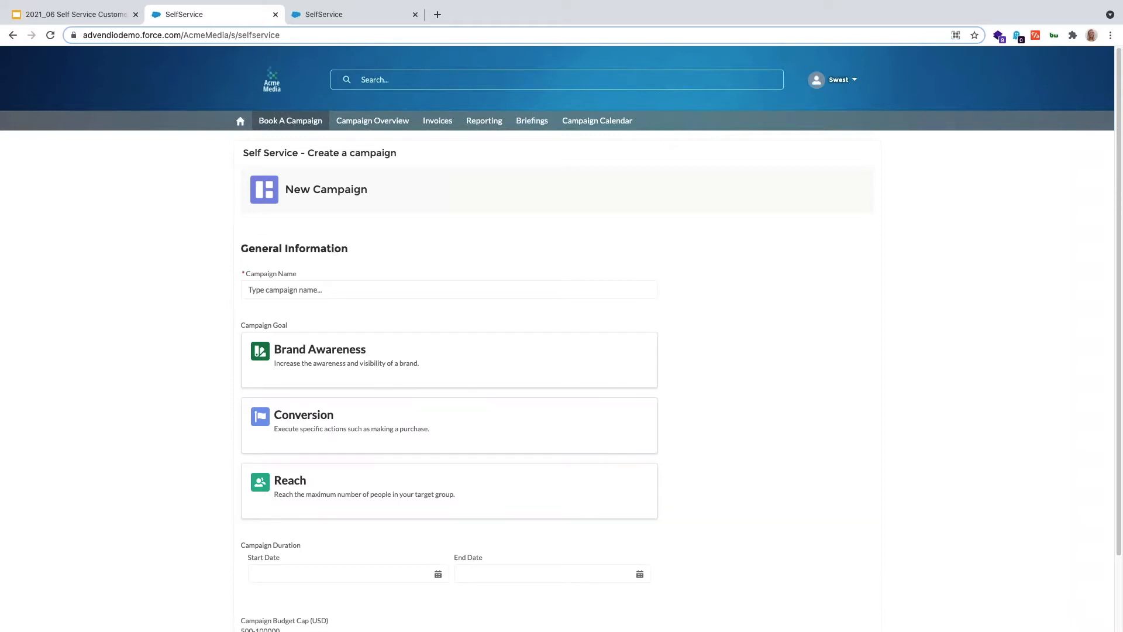
click(329, 286)
text(S)
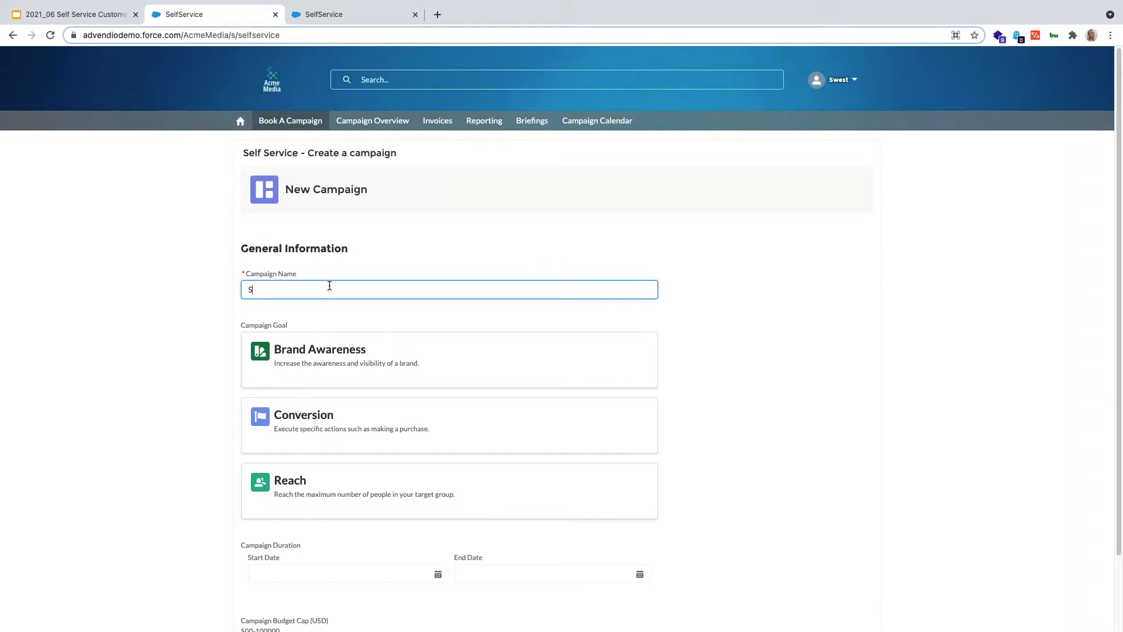
text(ummer Campaign)
click(358, 359)
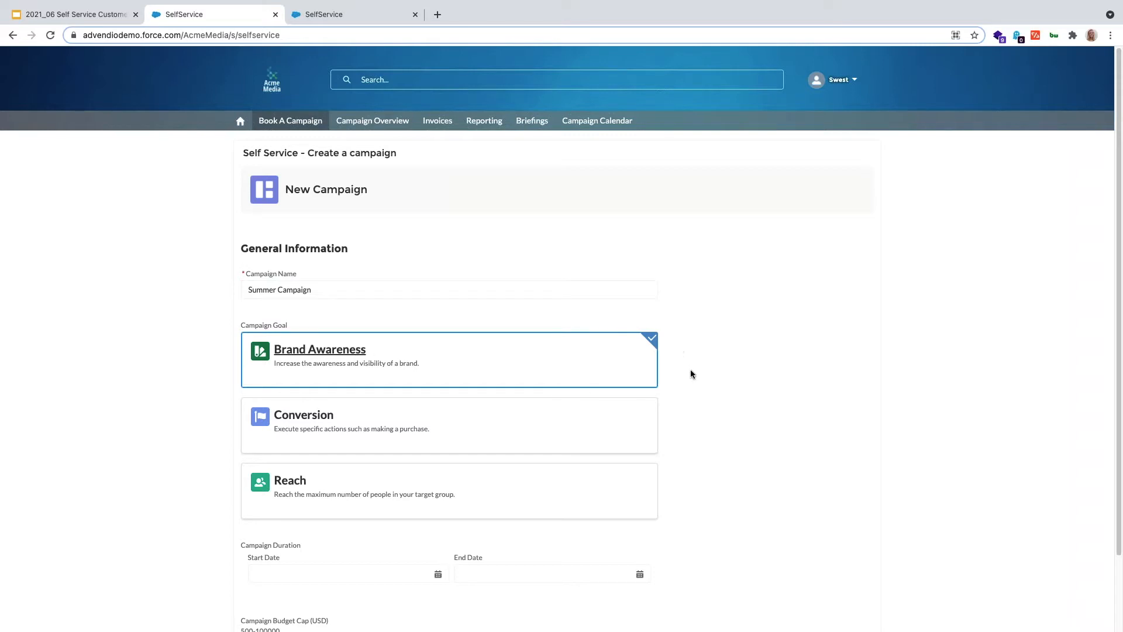
Step: Set the campaign duration to 7/1/2021–7/31/2021 and the budget cap to 49,500 USD, and continue to the audience page
scroll(691, 370, down, 3)
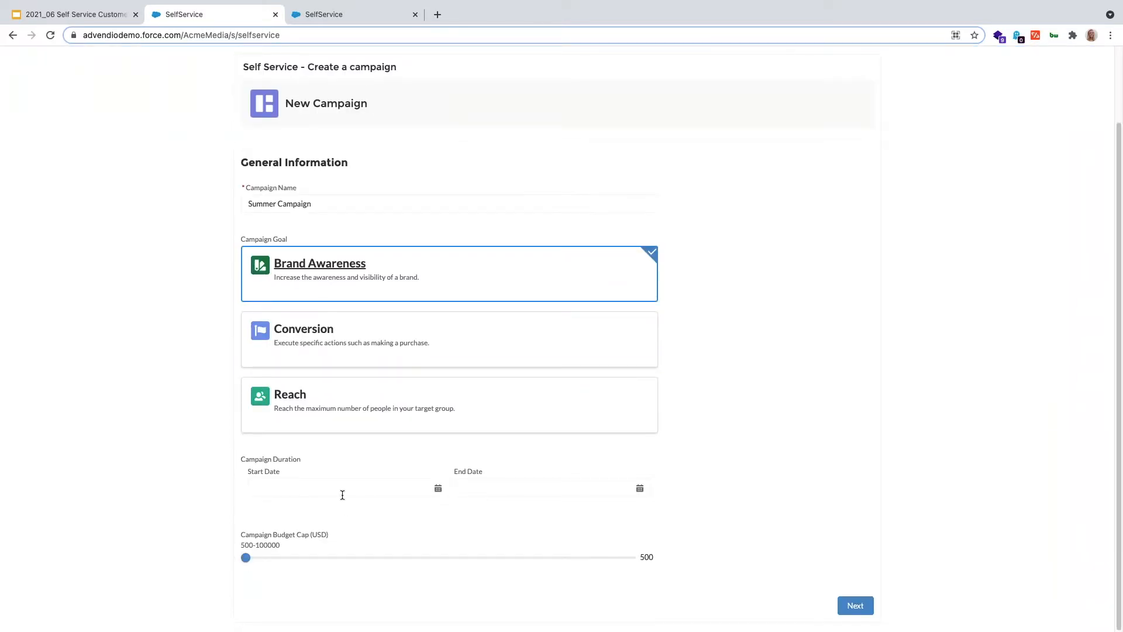
click(342, 495)
click(425, 408)
click(417, 450)
click(464, 545)
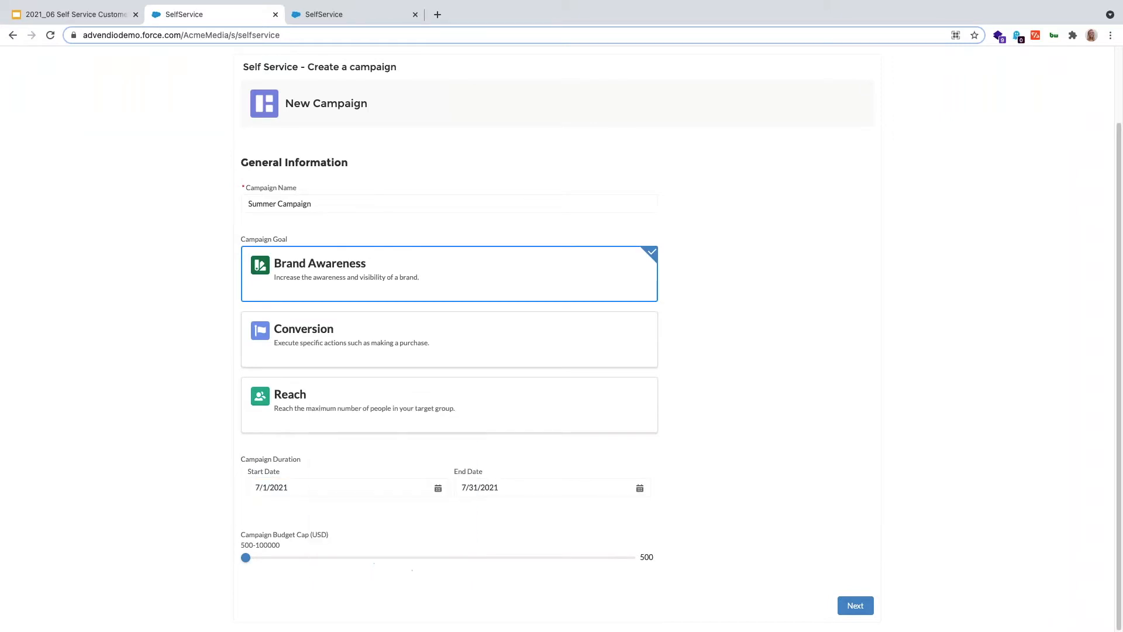
click(433, 557)
click(856, 605)
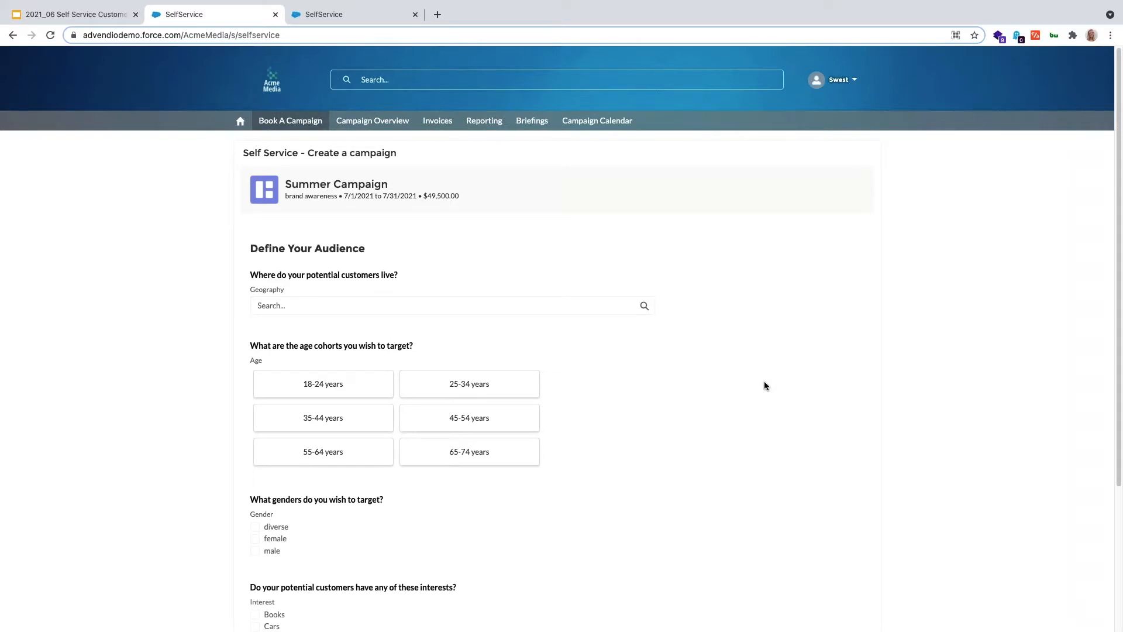
Step: Target Los Angeles and the 18-24 and 25-34 age cohorts as the campaign audience, and continue to product selection
scroll(765, 385, down, 3)
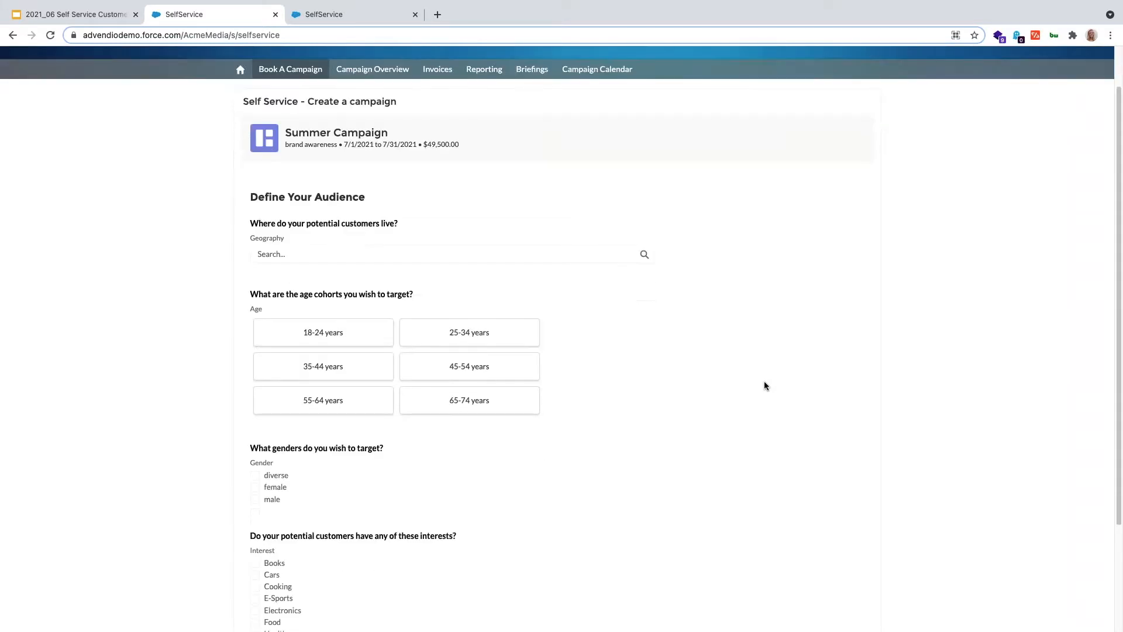
click(384, 240)
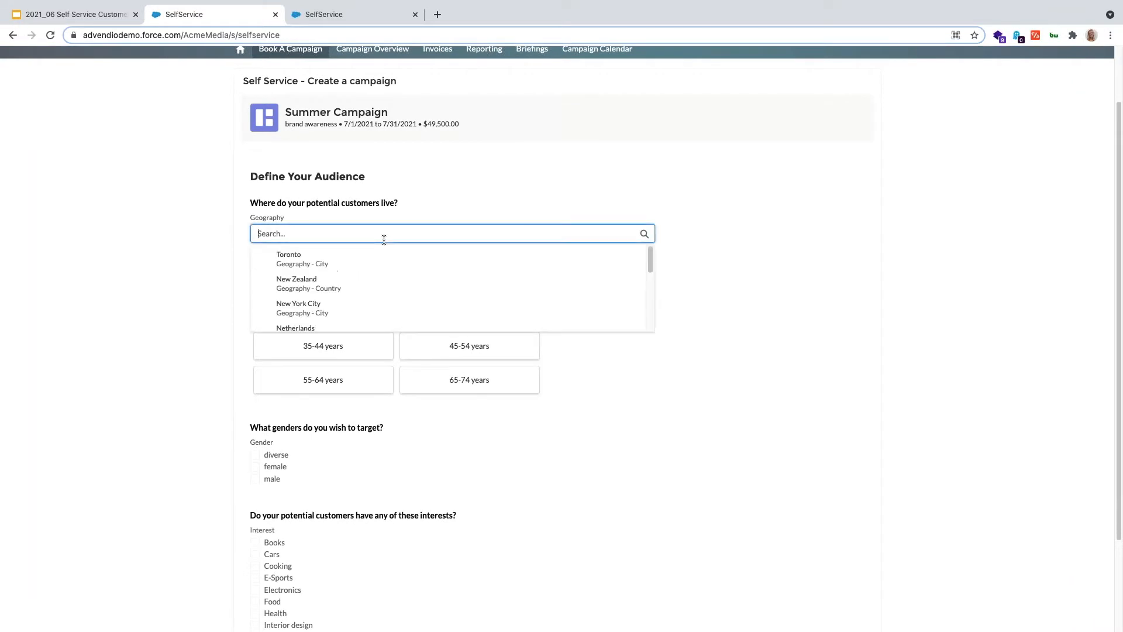
text(los ang)
click(381, 266)
click(354, 329)
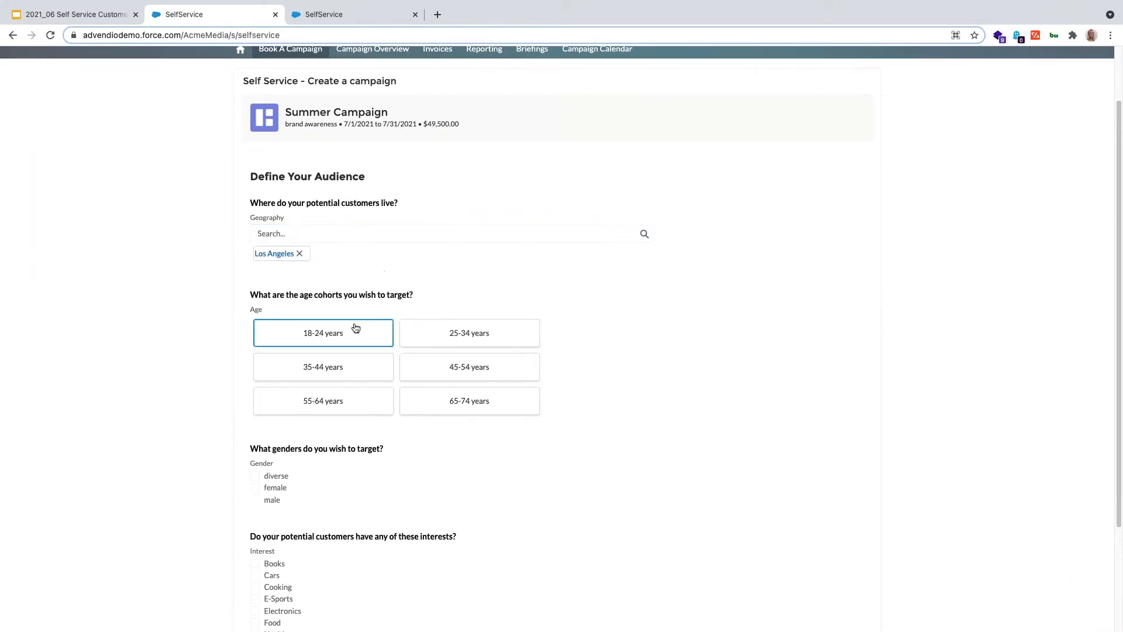
click(463, 332)
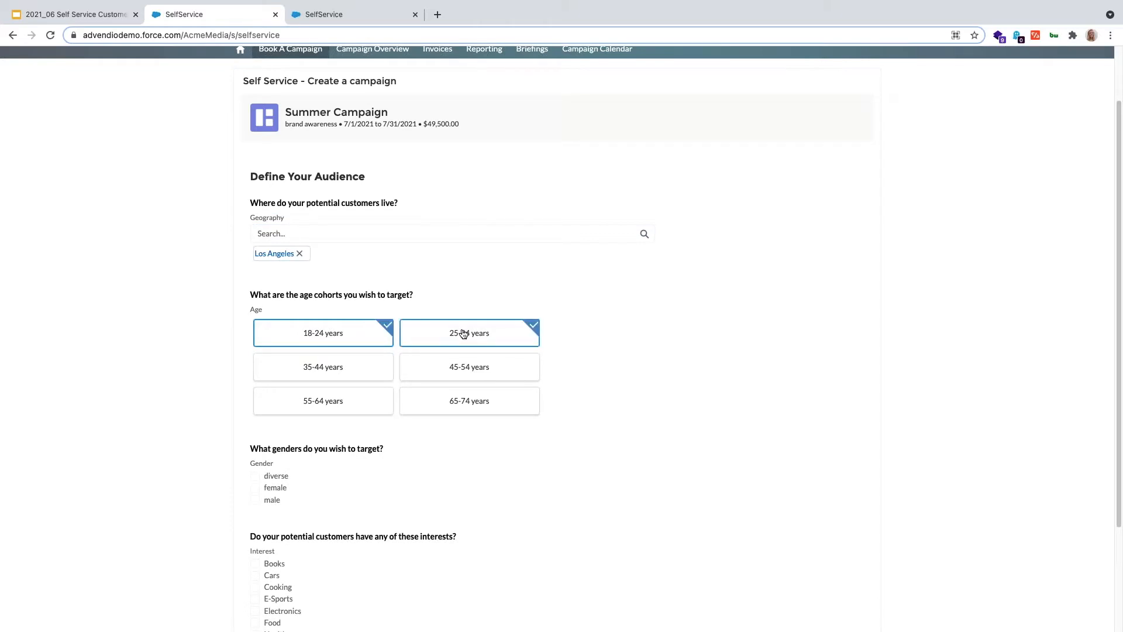
scroll(692, 408, down, 2)
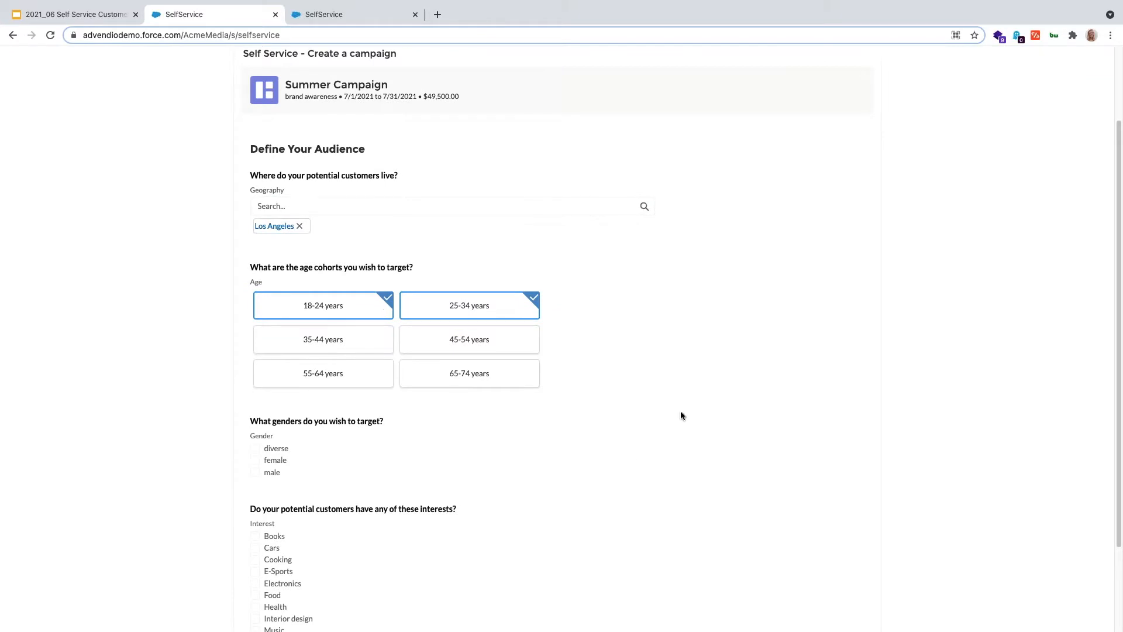
scroll(574, 477, down, 1)
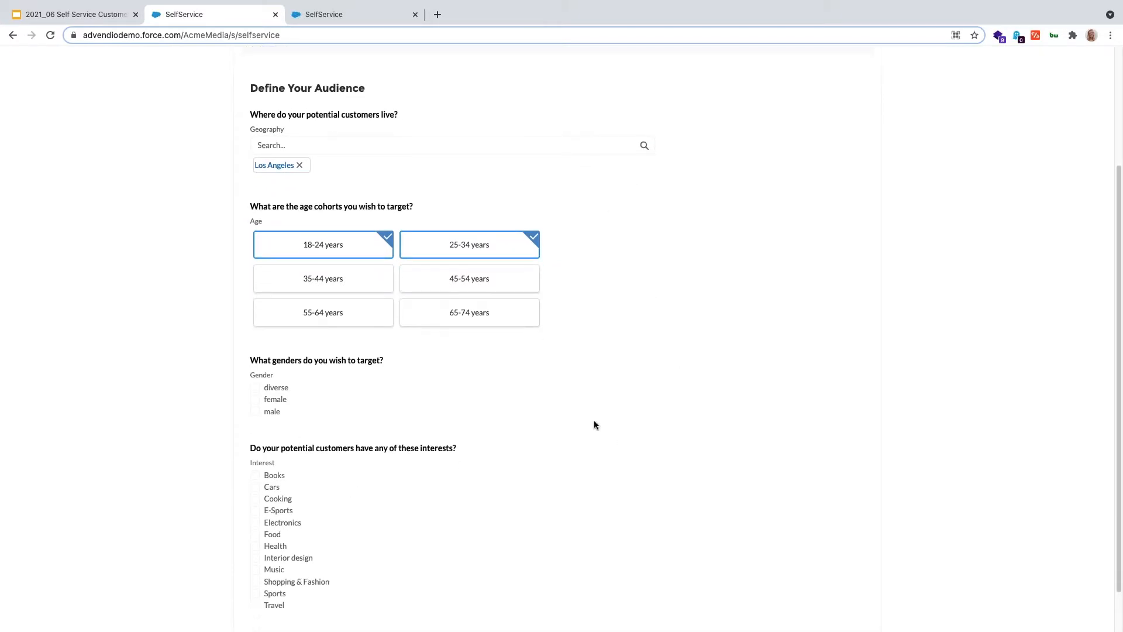
scroll(566, 500, down, 1)
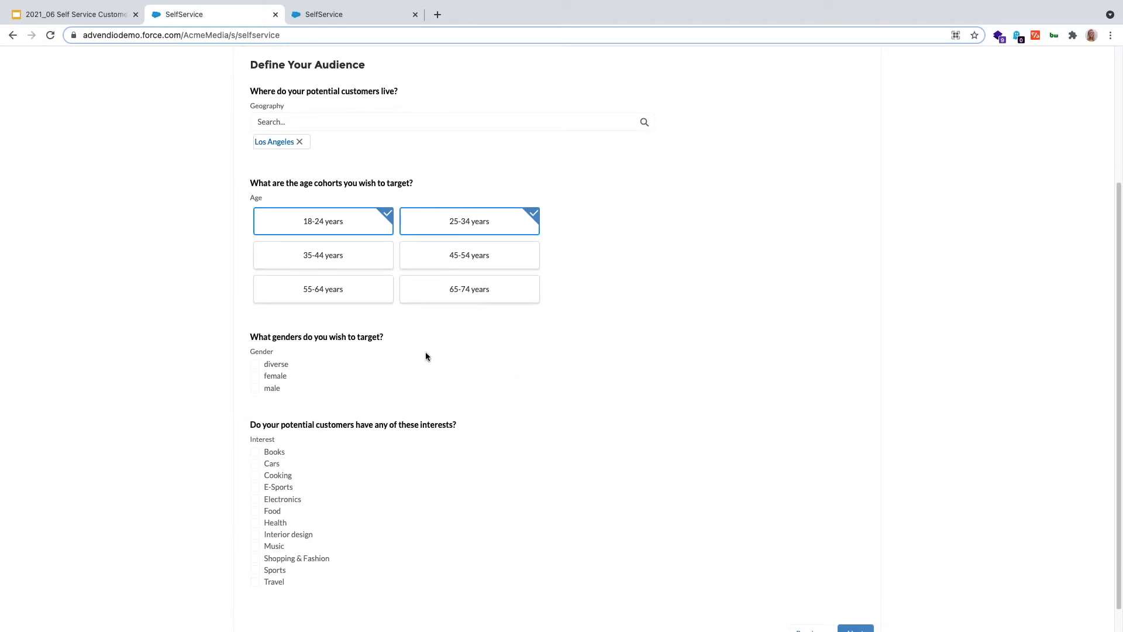
scroll(427, 363, up, 1)
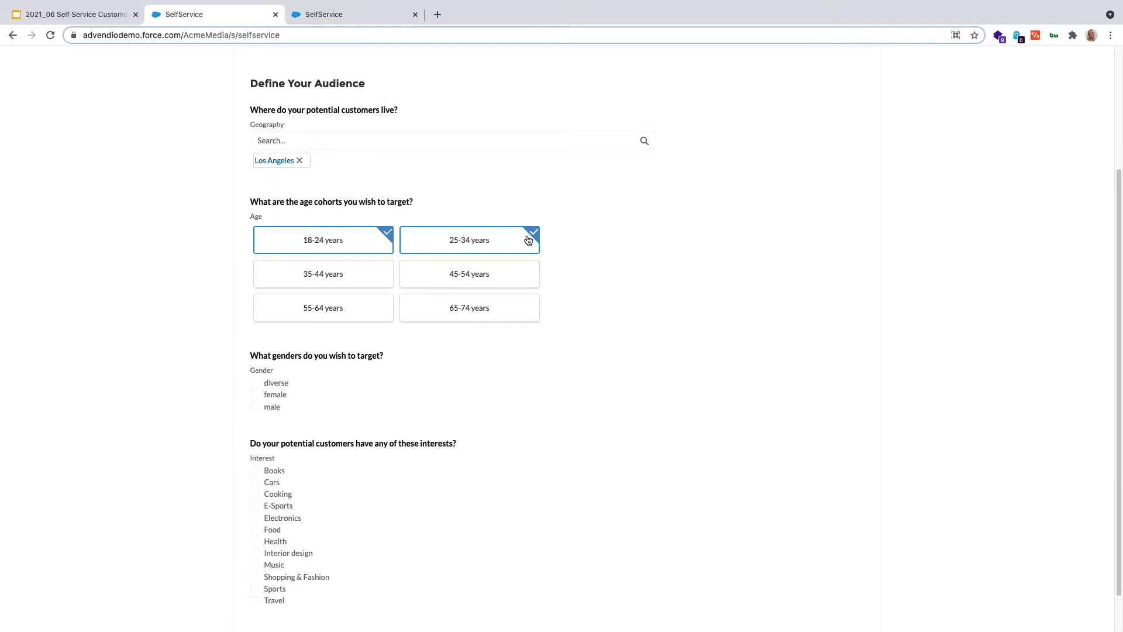
scroll(596, 391, down, 2)
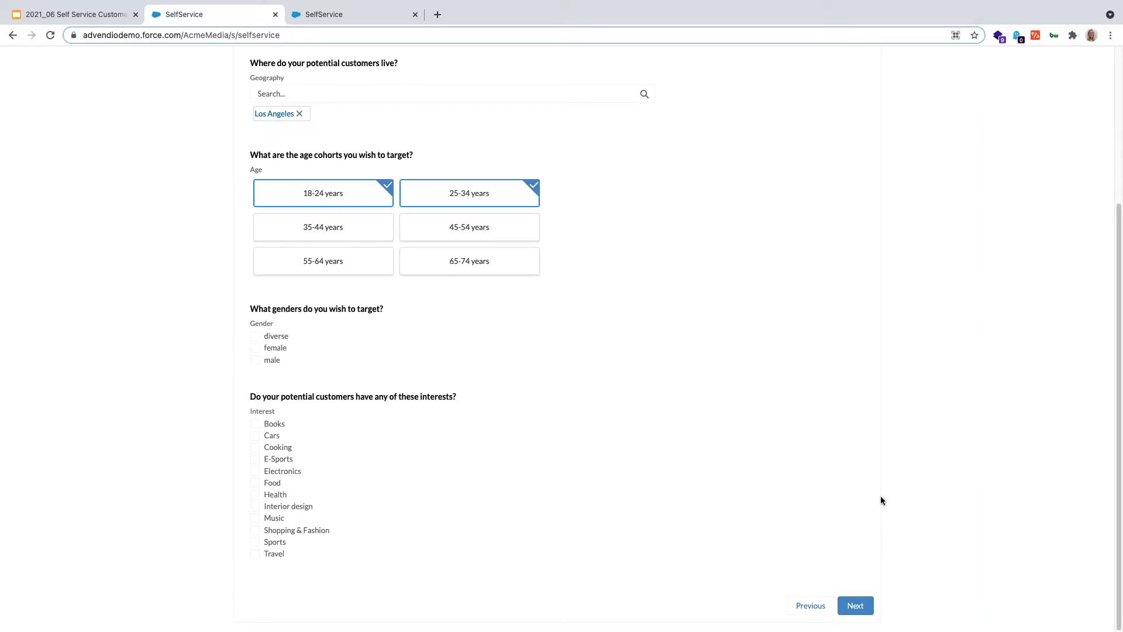
click(850, 608)
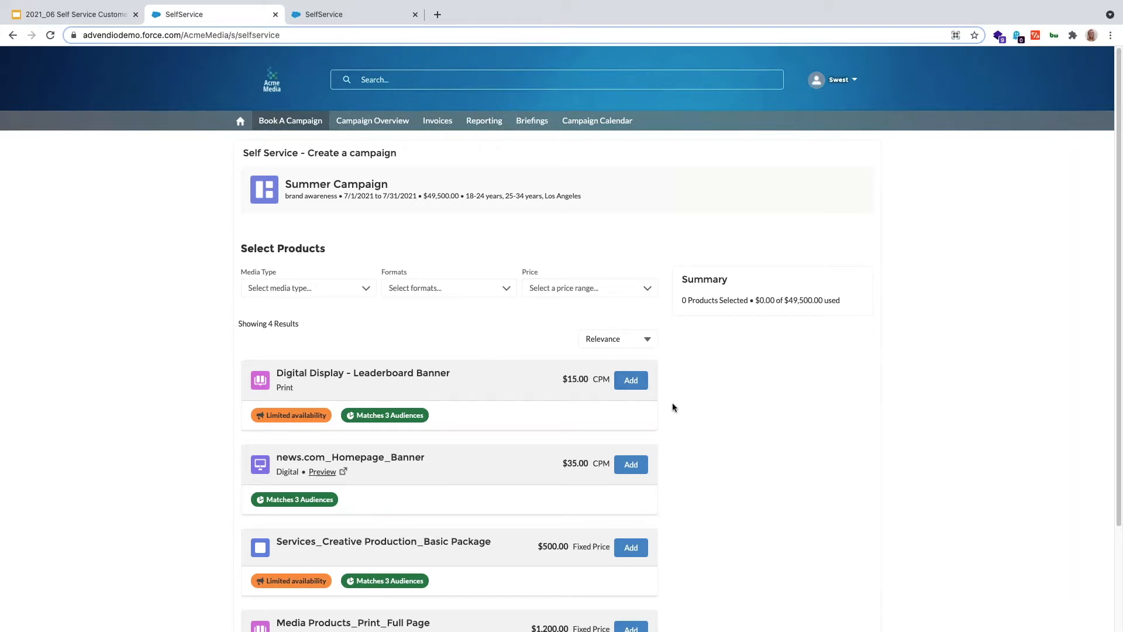
Step: Add the Leaderboard Banner, news.com_Homepage_Banner, Creative Production Basic Package and Print Full Page products to the campaign
scroll(673, 404, down, 1)
scroll(439, 449, down, 1)
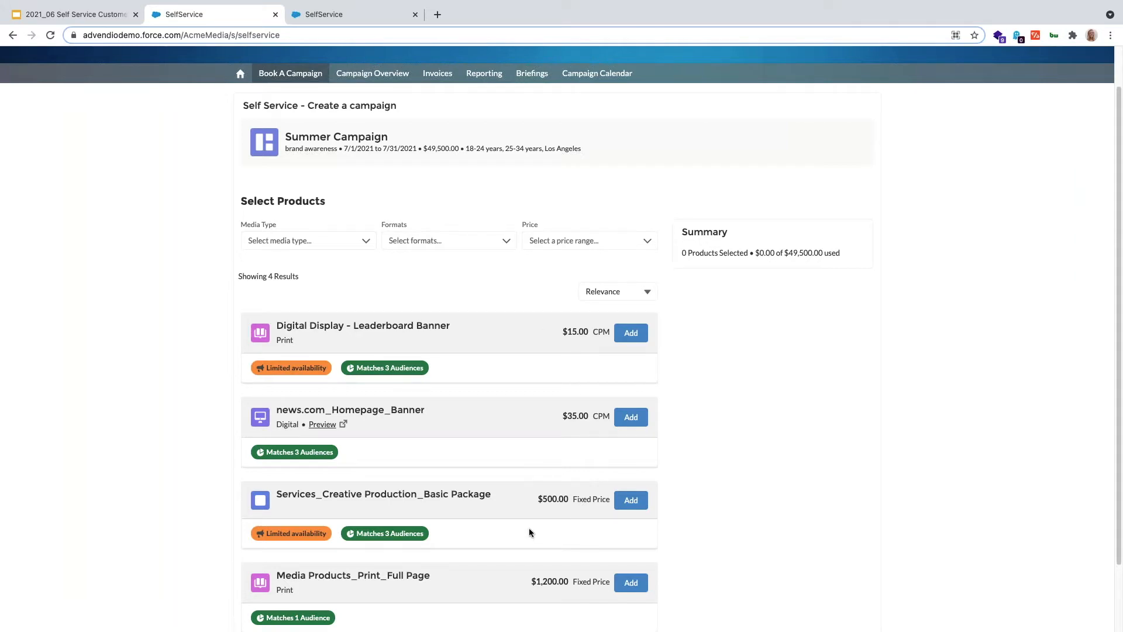
scroll(530, 532, down, 1)
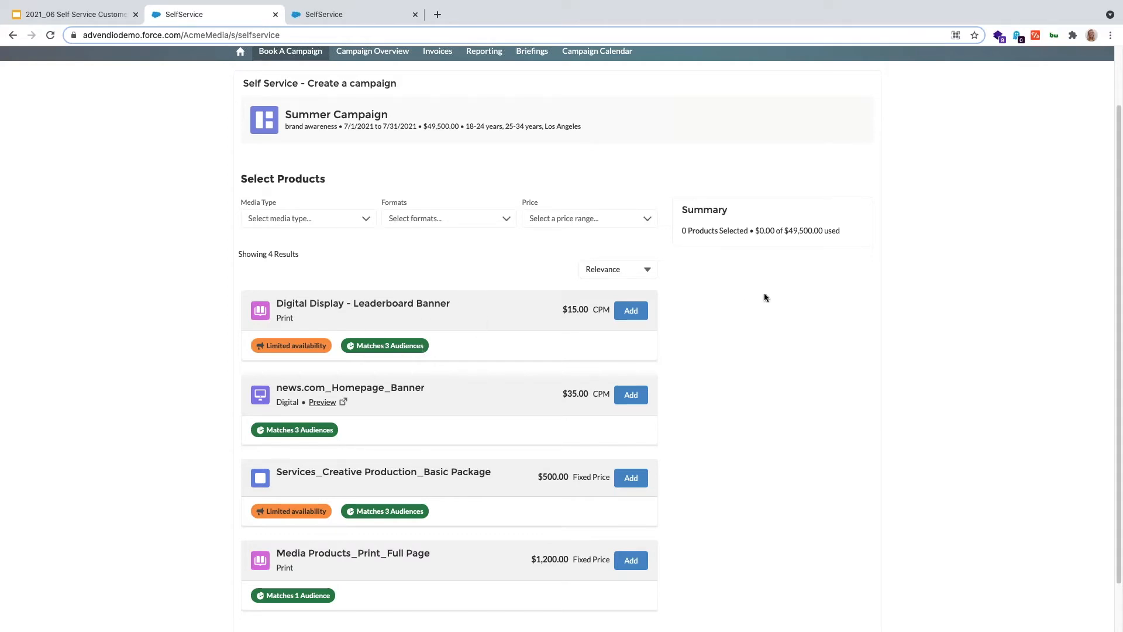
click(631, 311)
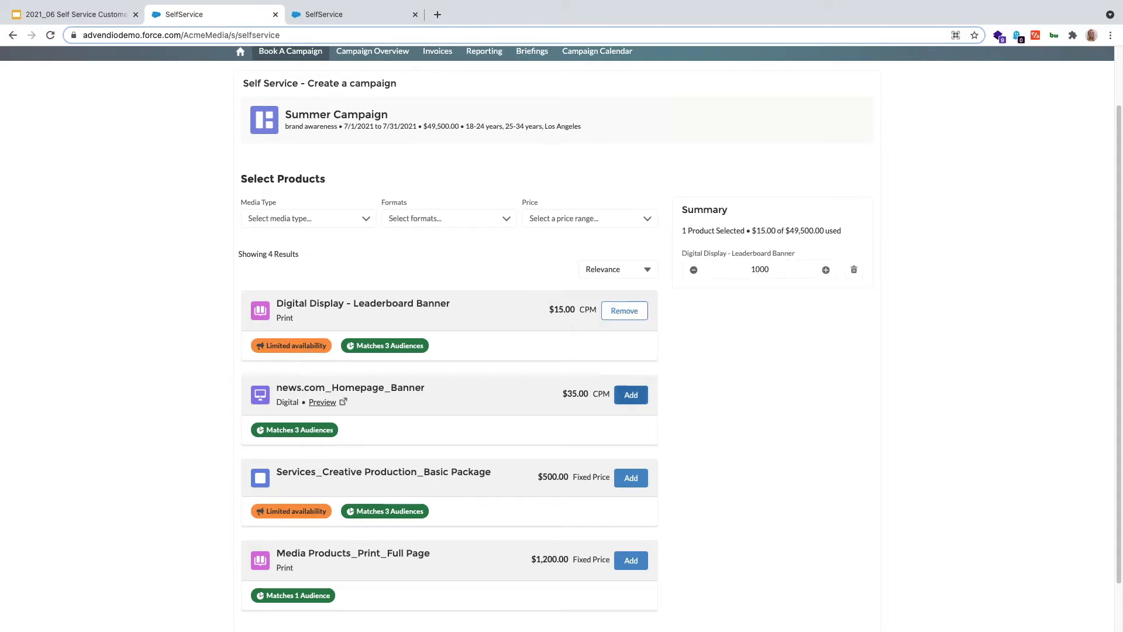
click(632, 395)
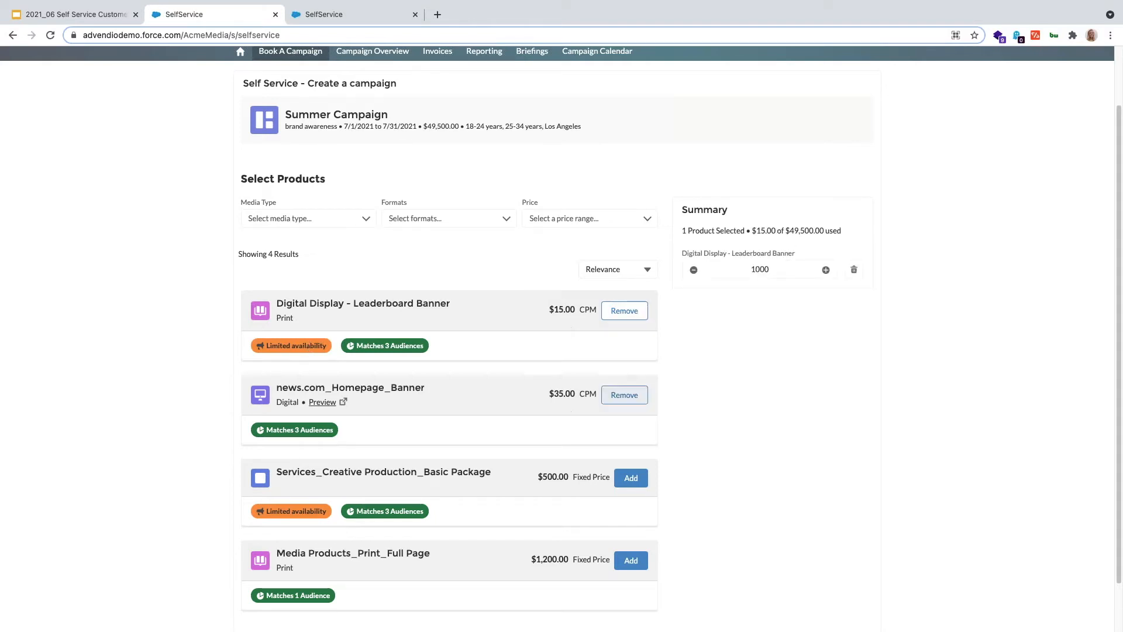
click(631, 480)
click(637, 564)
Step: Look through the media type filter options and set the quantity of news.com_Homepage_Banner to 20000
click(782, 267)
double_click(760, 270)
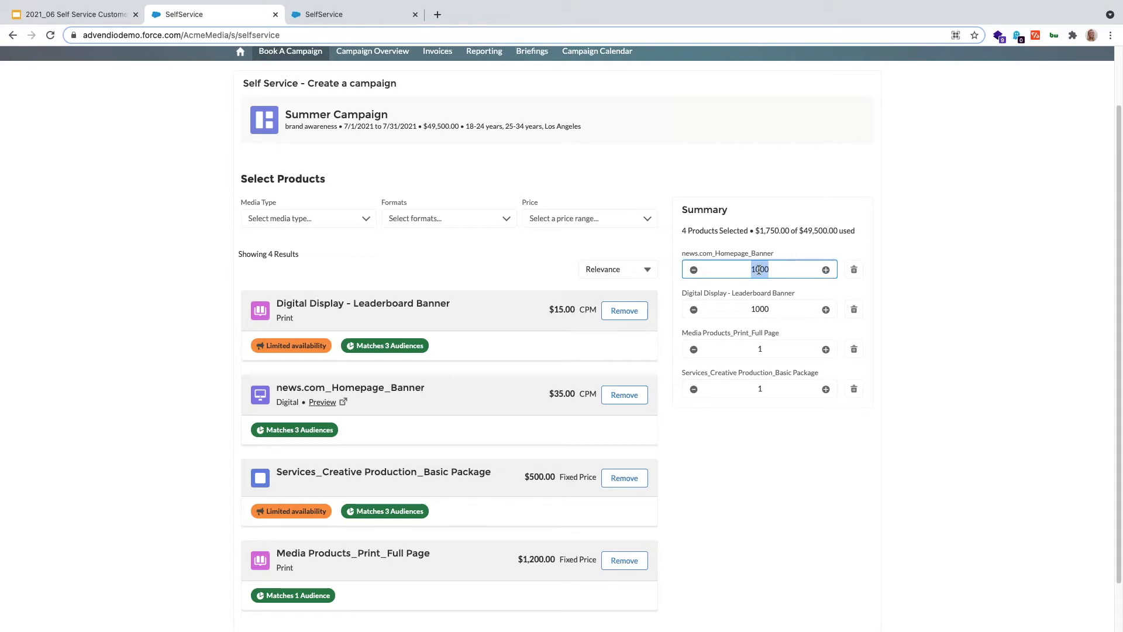
click(342, 225)
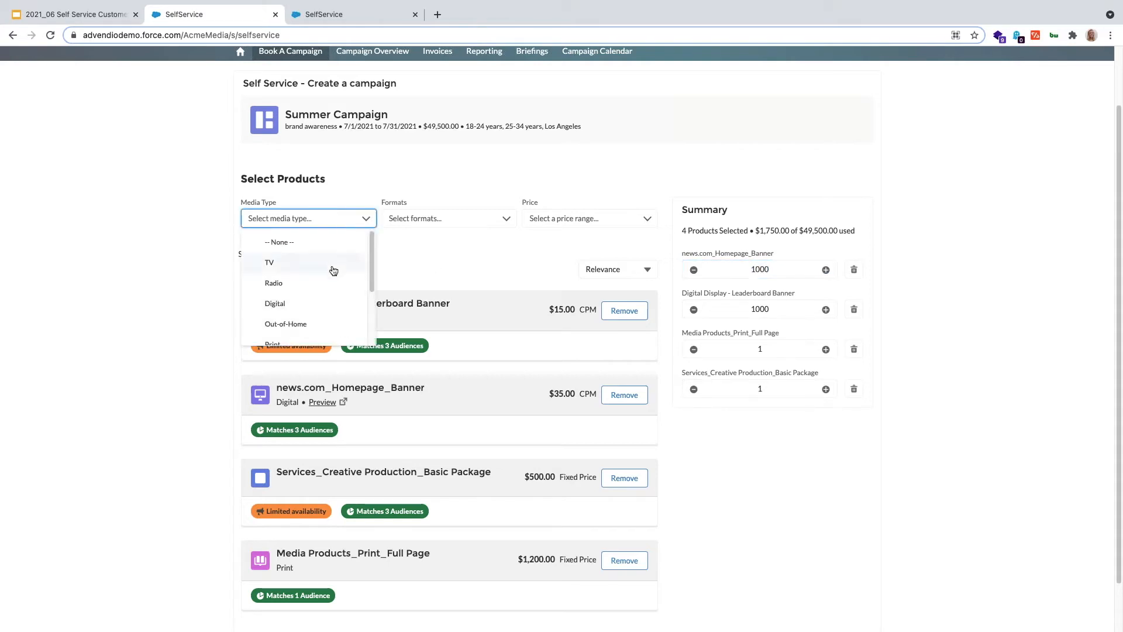
scroll(334, 286, down, 2)
scroll(334, 286, up, 2)
click(482, 236)
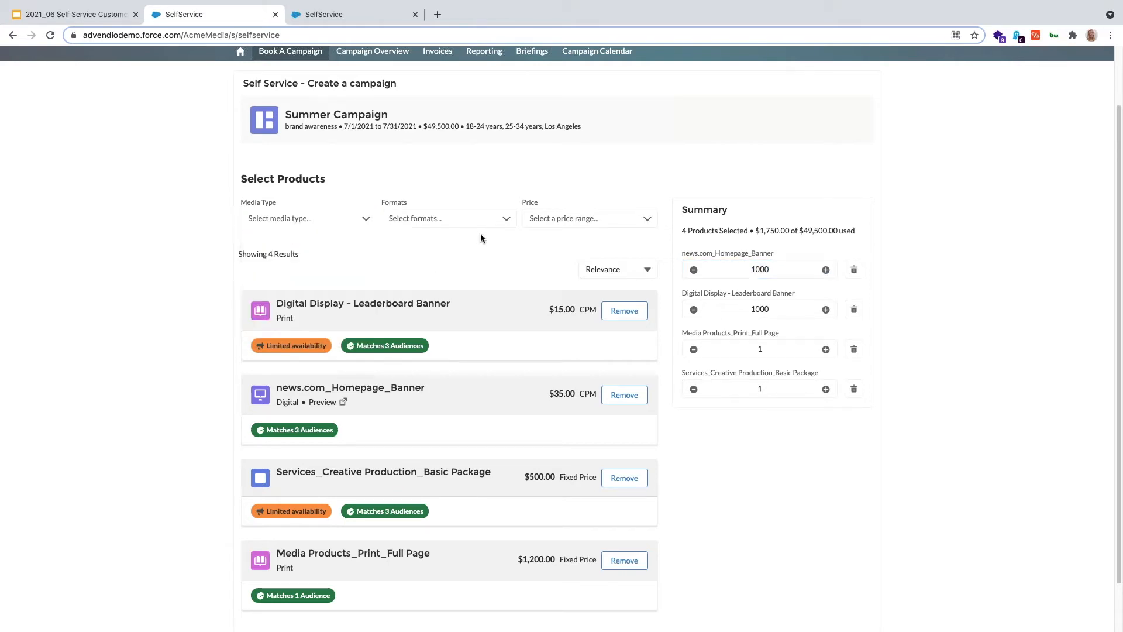
double_click(790, 265)
text(20000)
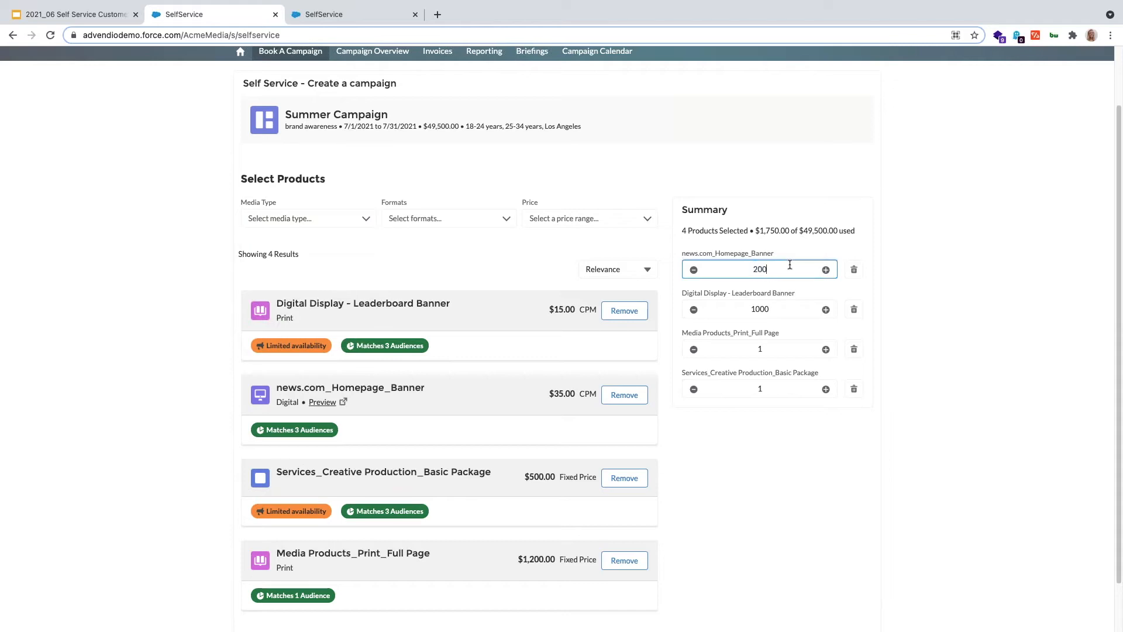
Step: View the preview image of the news.com_Homepage_Banner product and close it
scroll(810, 483, down, 2)
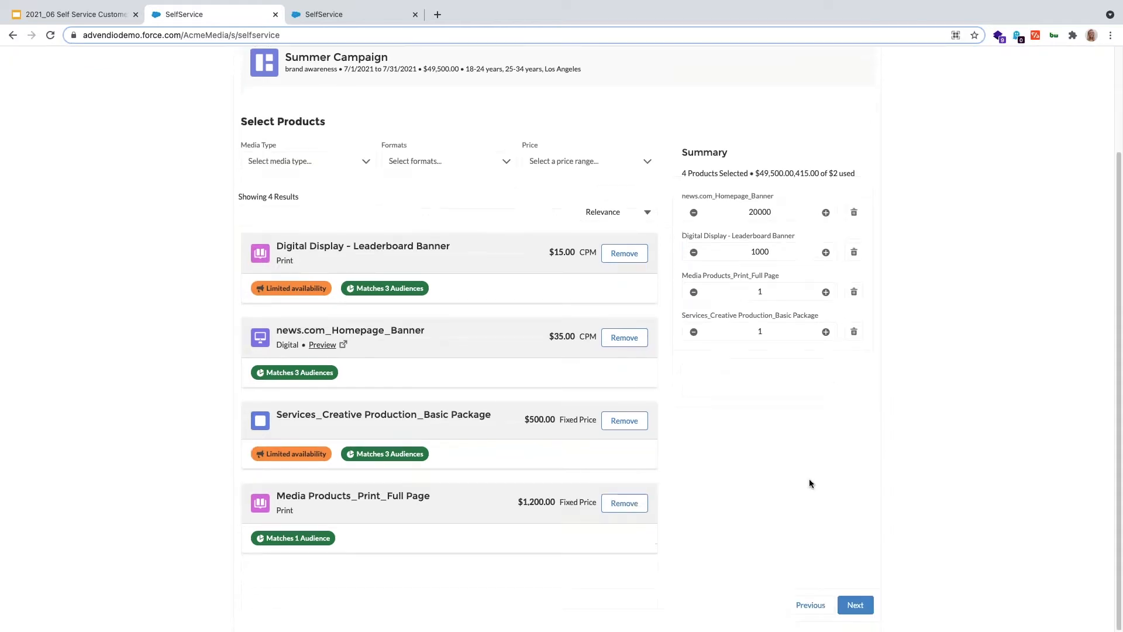
click(321, 346)
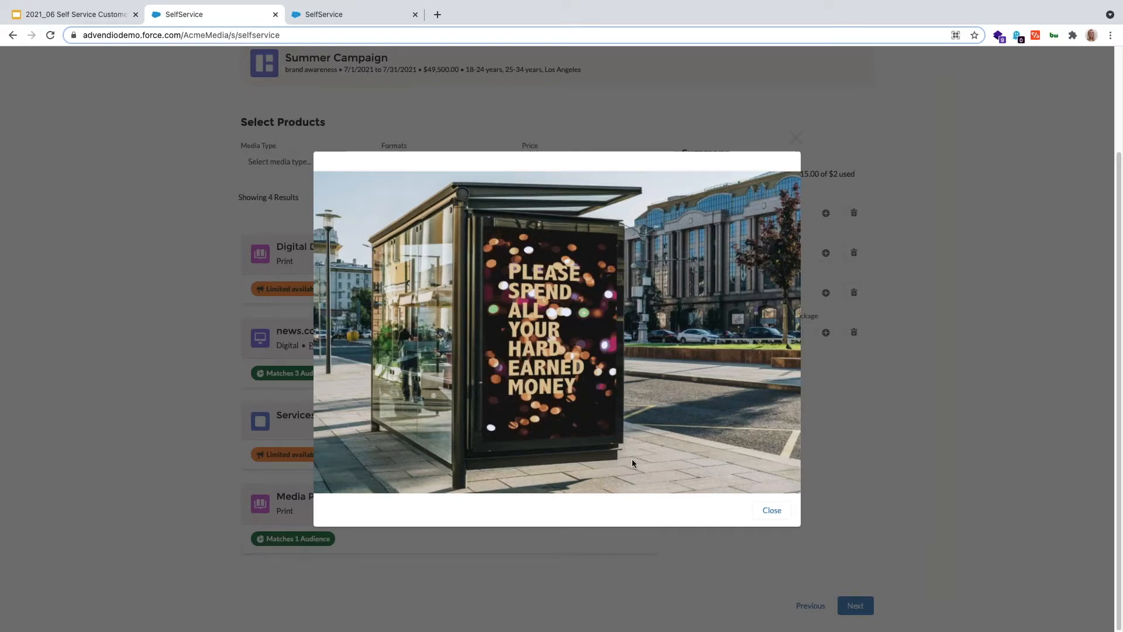
click(772, 511)
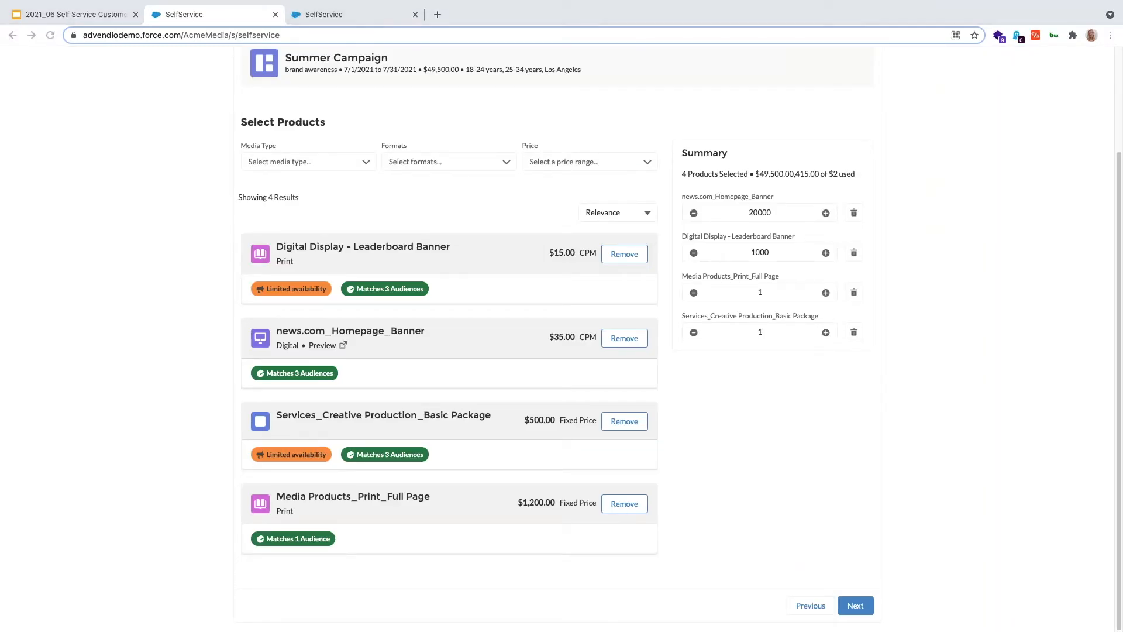
Step: Submit the order with the preselected billing address and invoice payment, and start the billing run
click(856, 605)
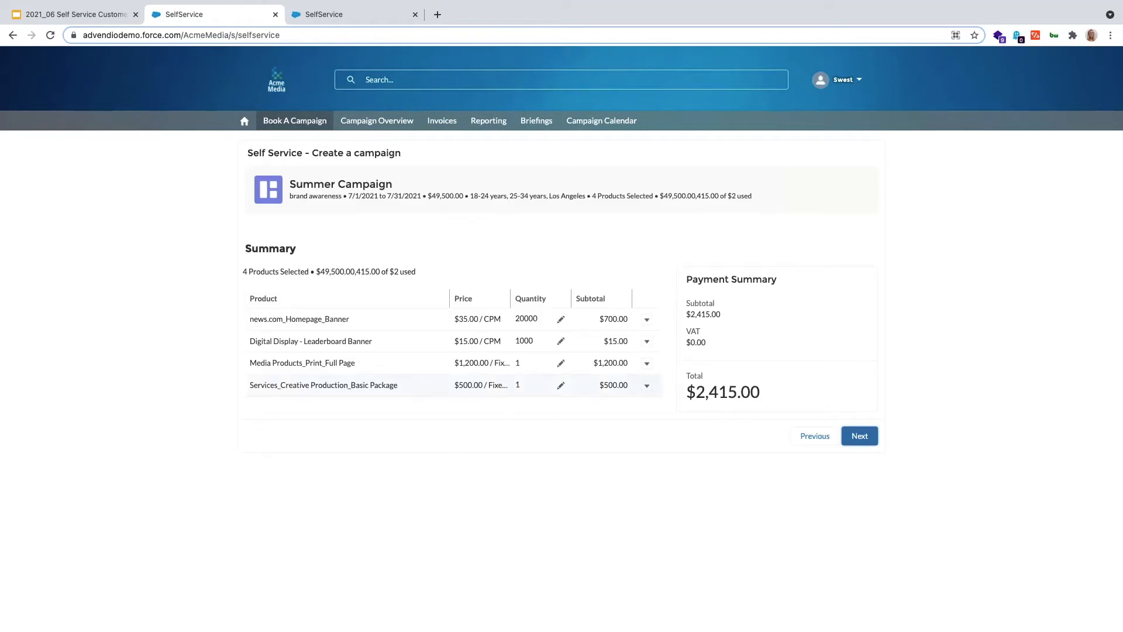
click(865, 440)
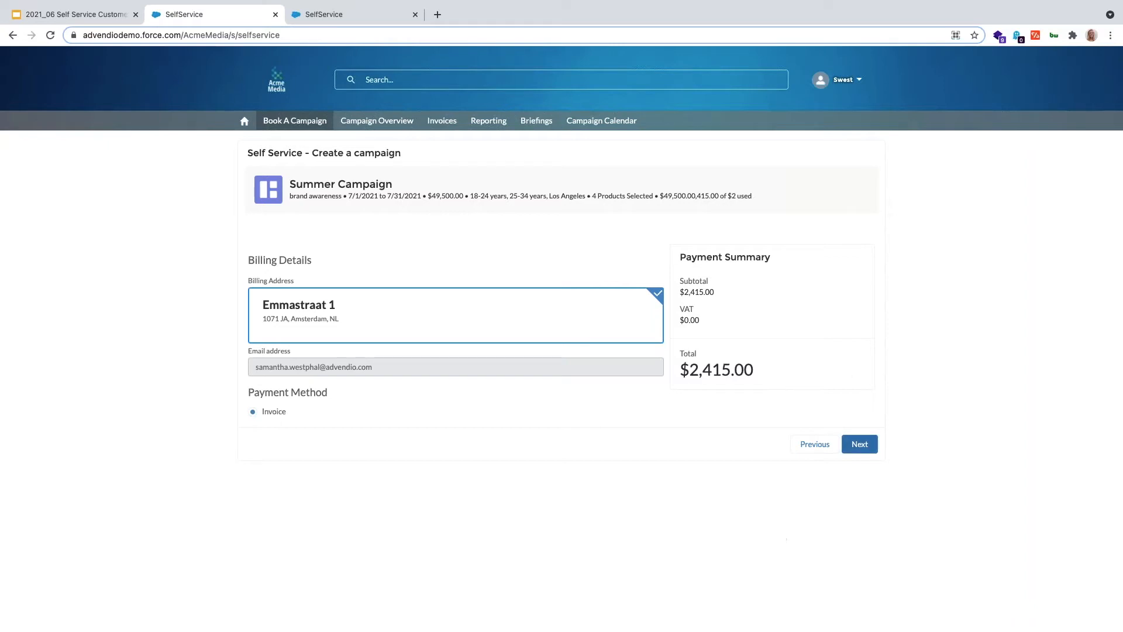
click(860, 444)
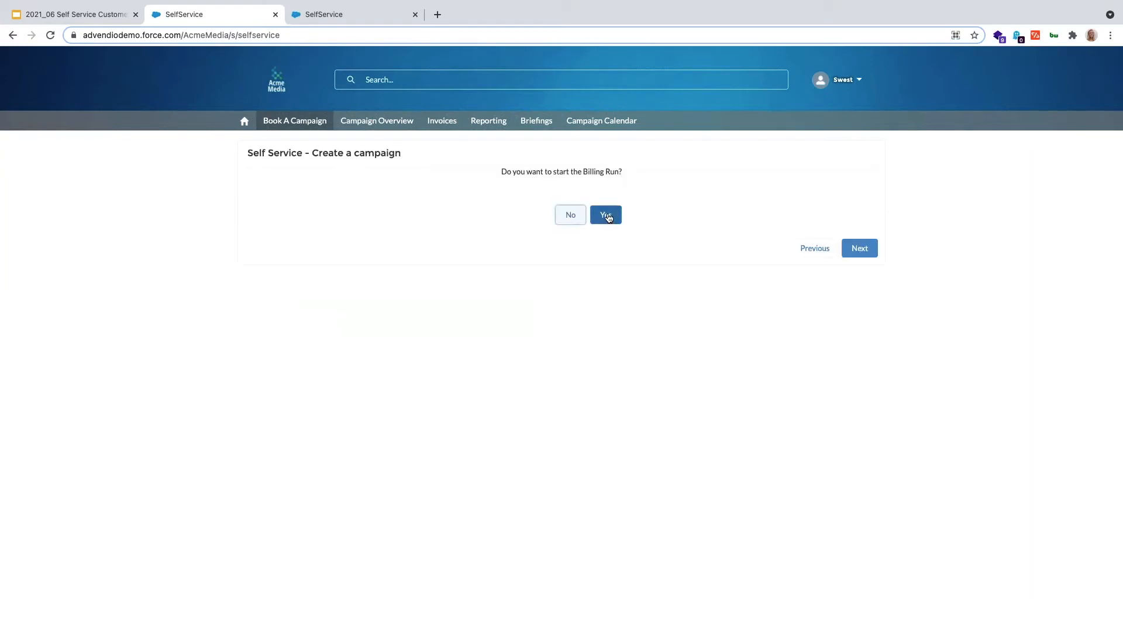
click(607, 215)
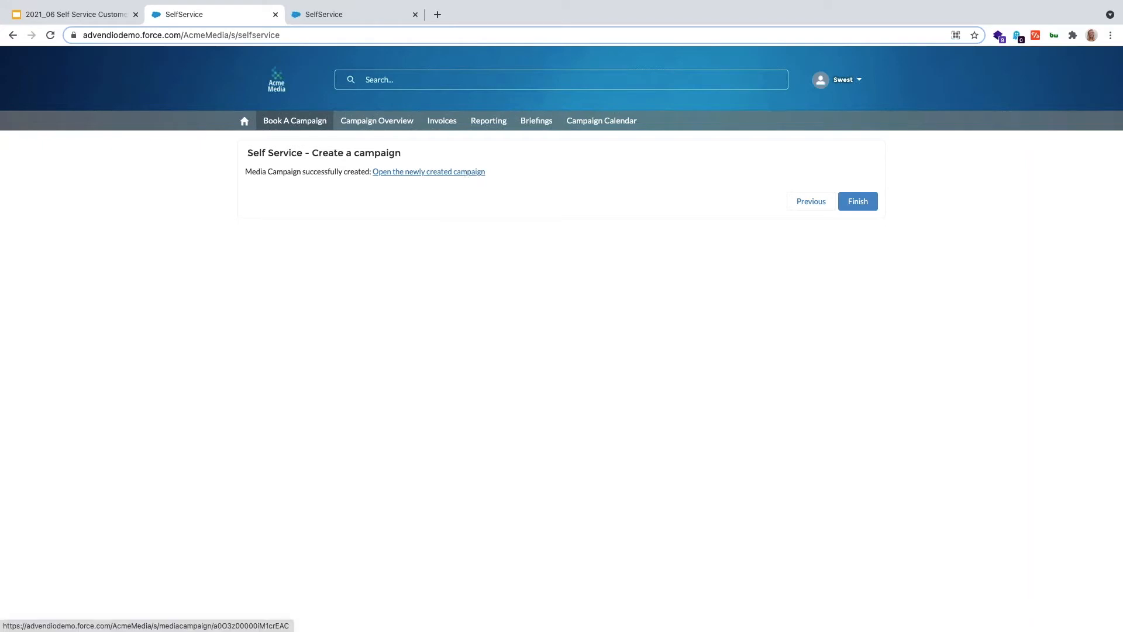
Step: Open the newly created campaign and review its campaign items, invoices, report and details
click(460, 176)
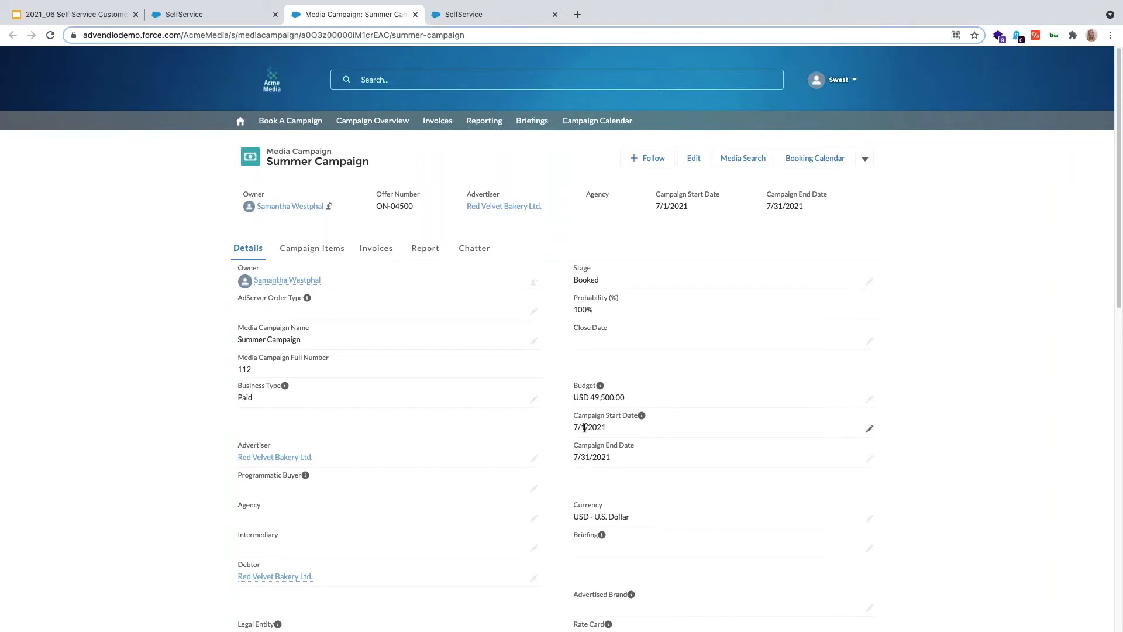
click(322, 256)
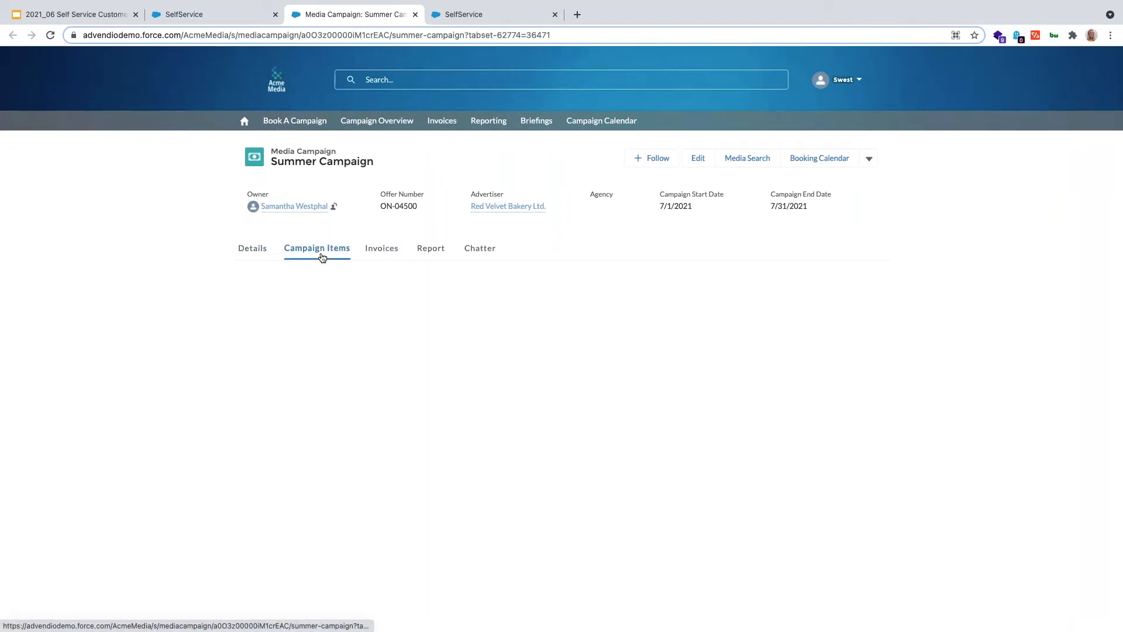
click(380, 249)
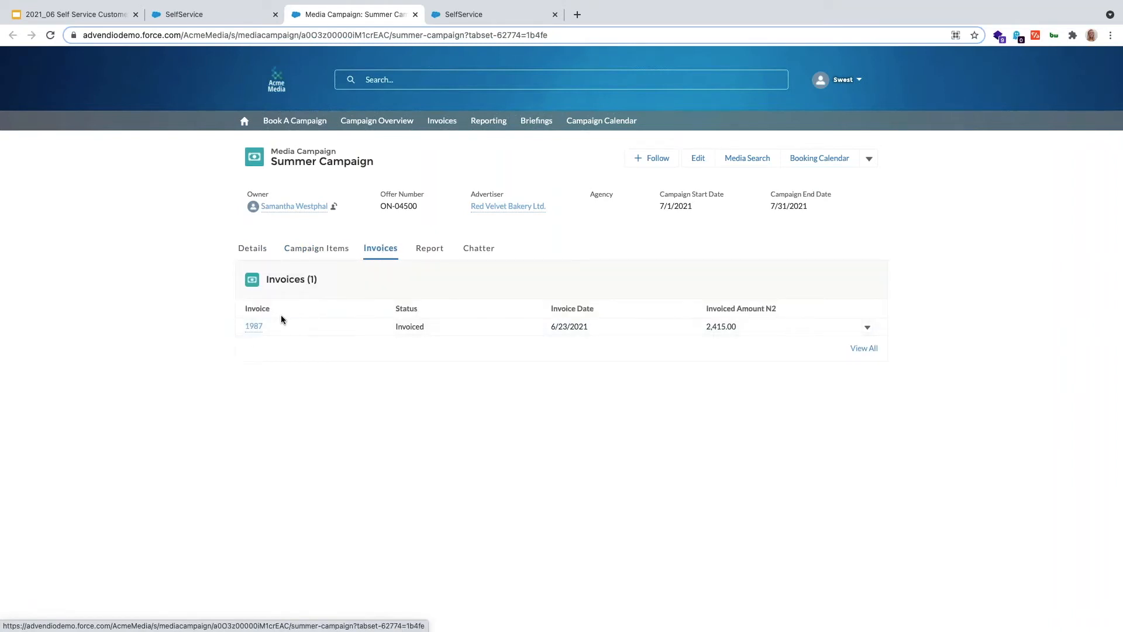
click(432, 252)
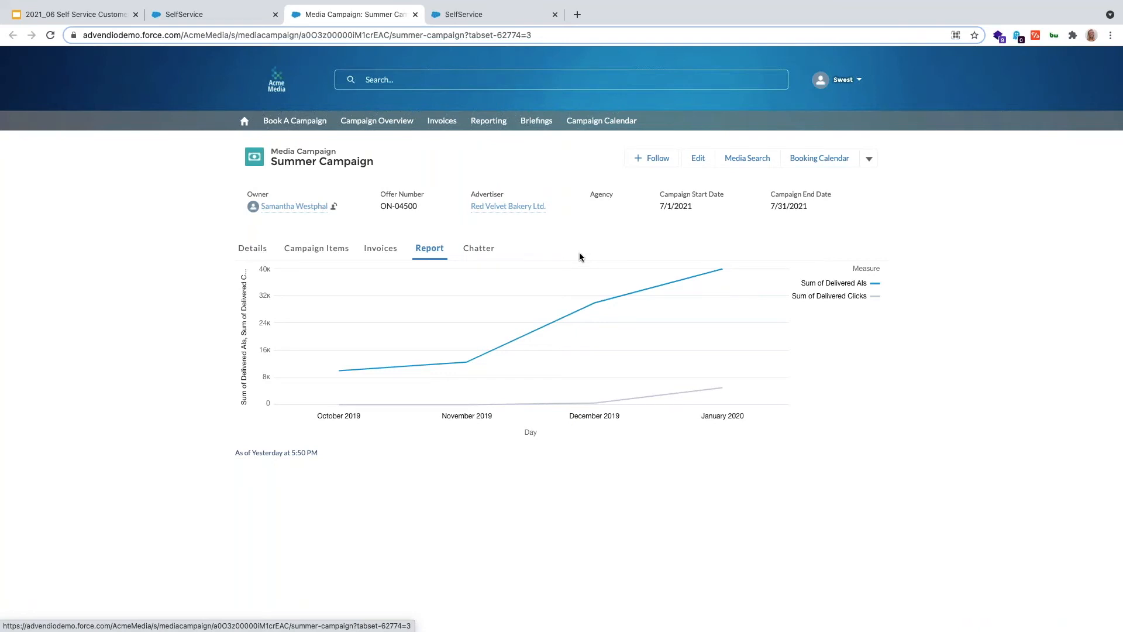
click(252, 248)
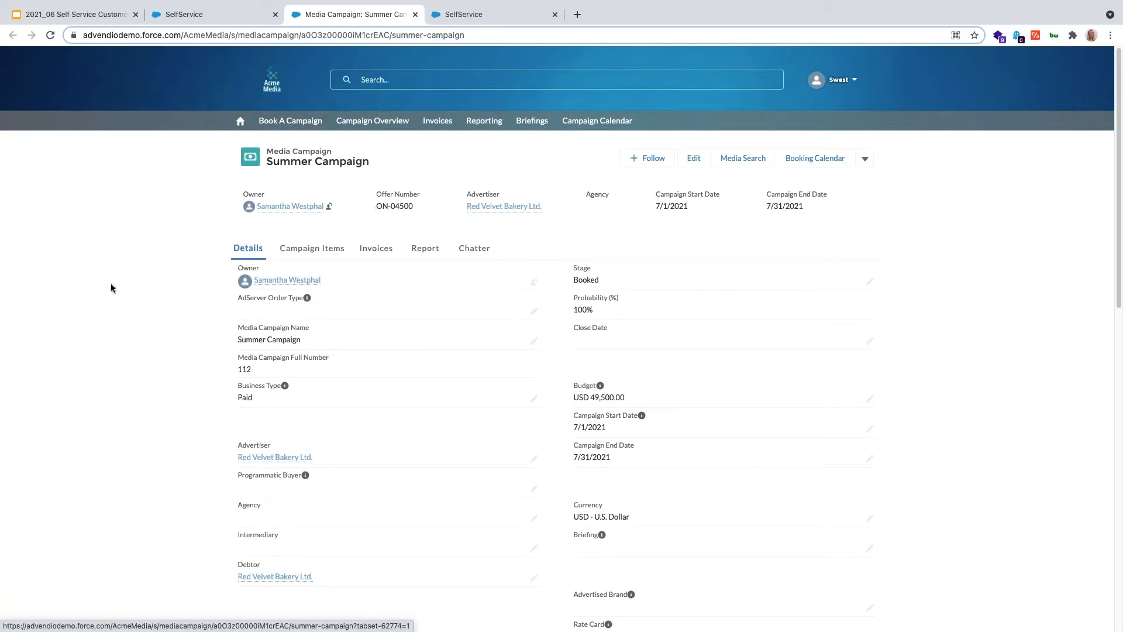
Step: Switch to the Google Slides webinar deck, present it from the Key Self-Serve Considerations agenda slide and advance one slide
click(86, 16)
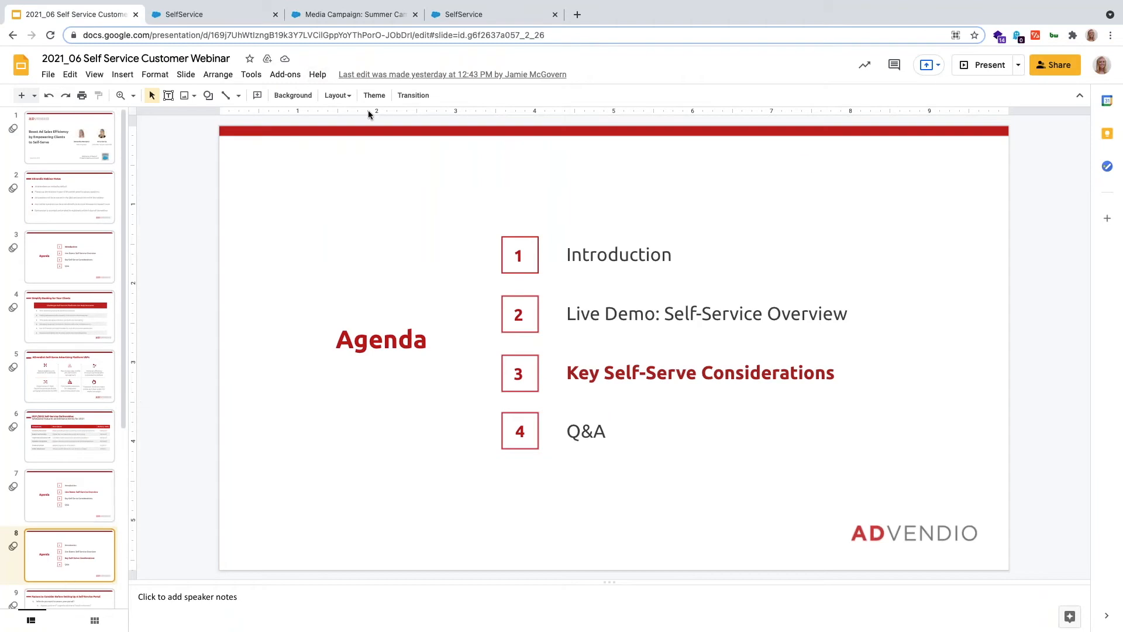
click(988, 69)
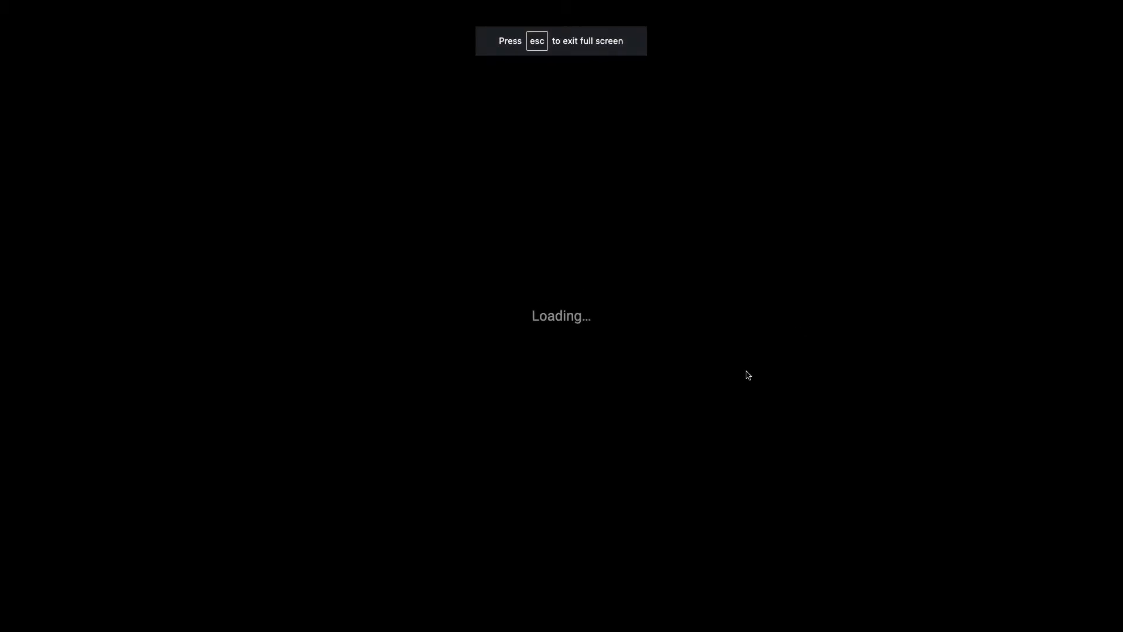
key(Right)
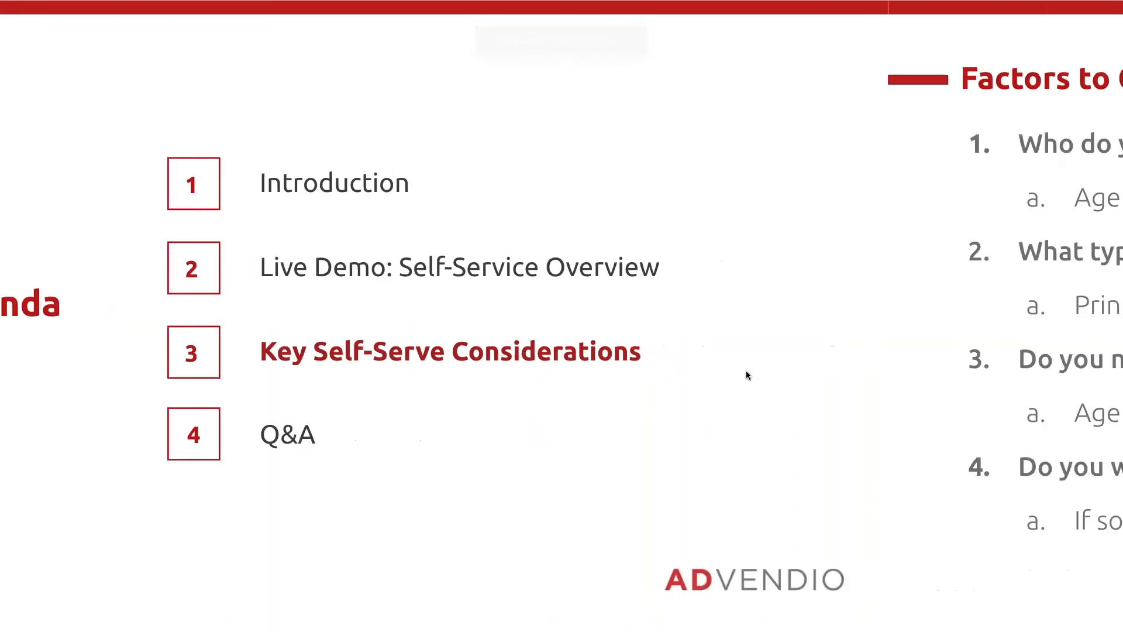